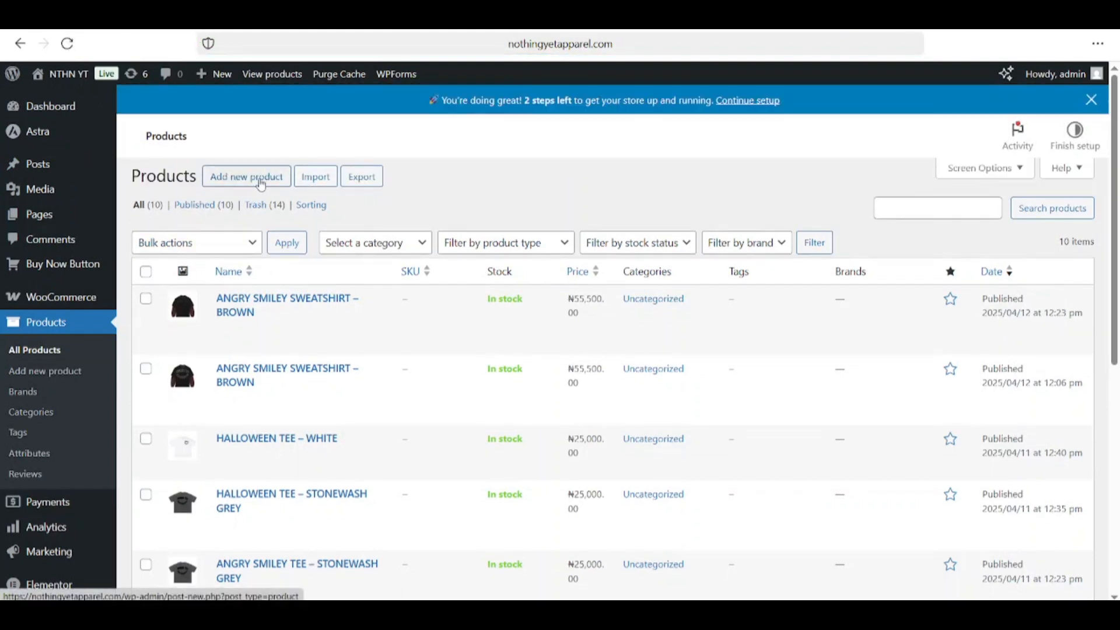
Step: Start a new blank product from the Products list
left_click(261, 184)
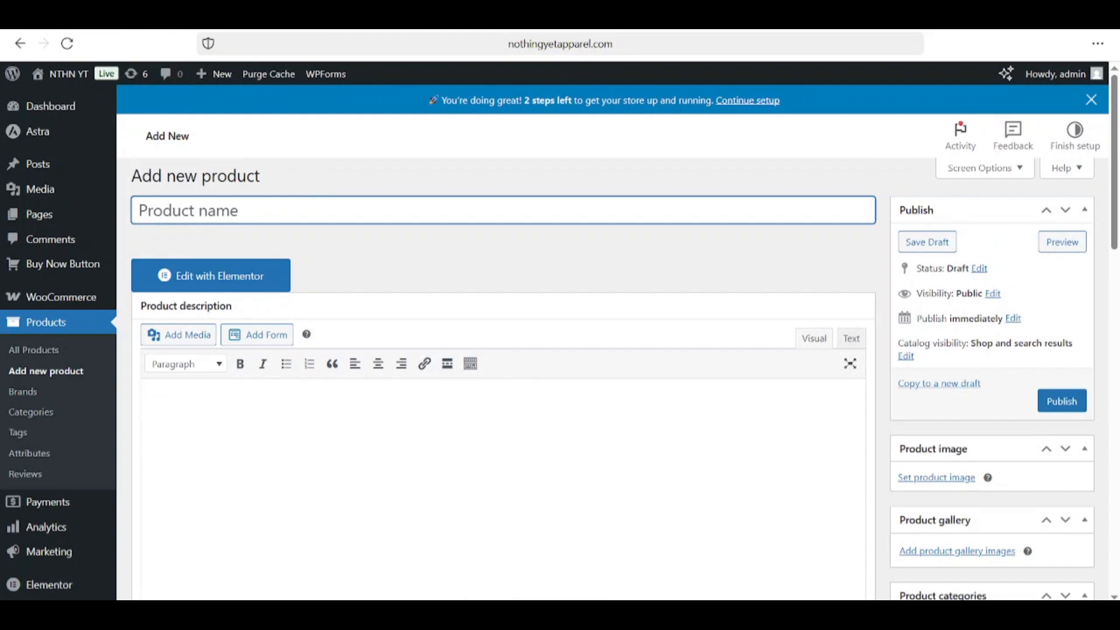
Step: Check the live shop, then enter the product name 'ANGRY SMILEY SWEATSHIRT - BROWN'
left_click(542, 613)
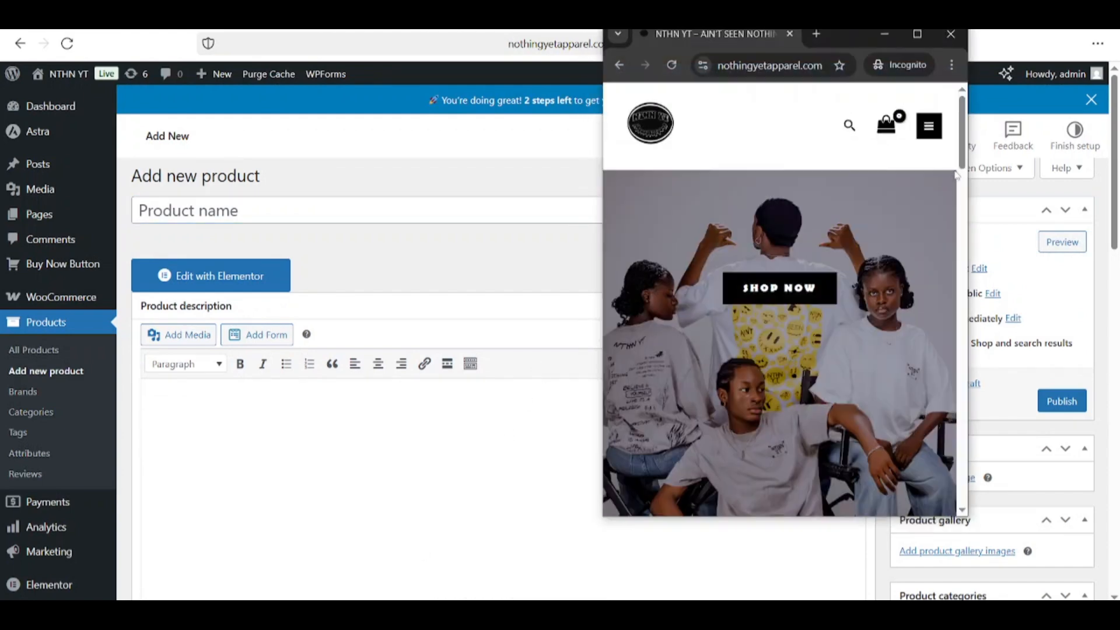
left_click_drag(963, 163, 965, 245)
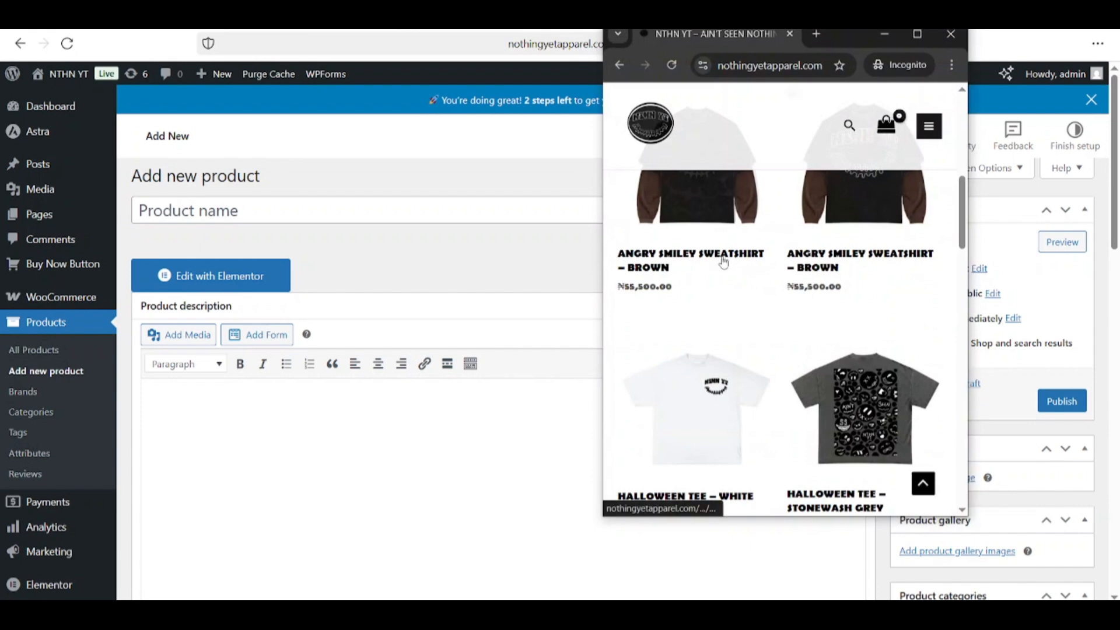
left_click(298, 208)
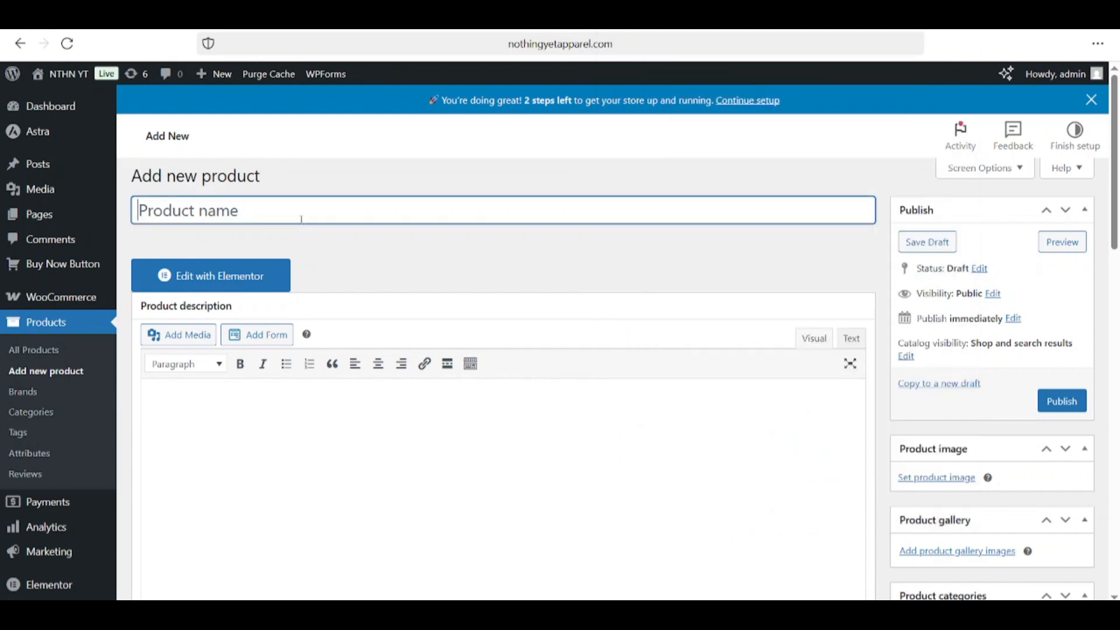
type("ANGRY")
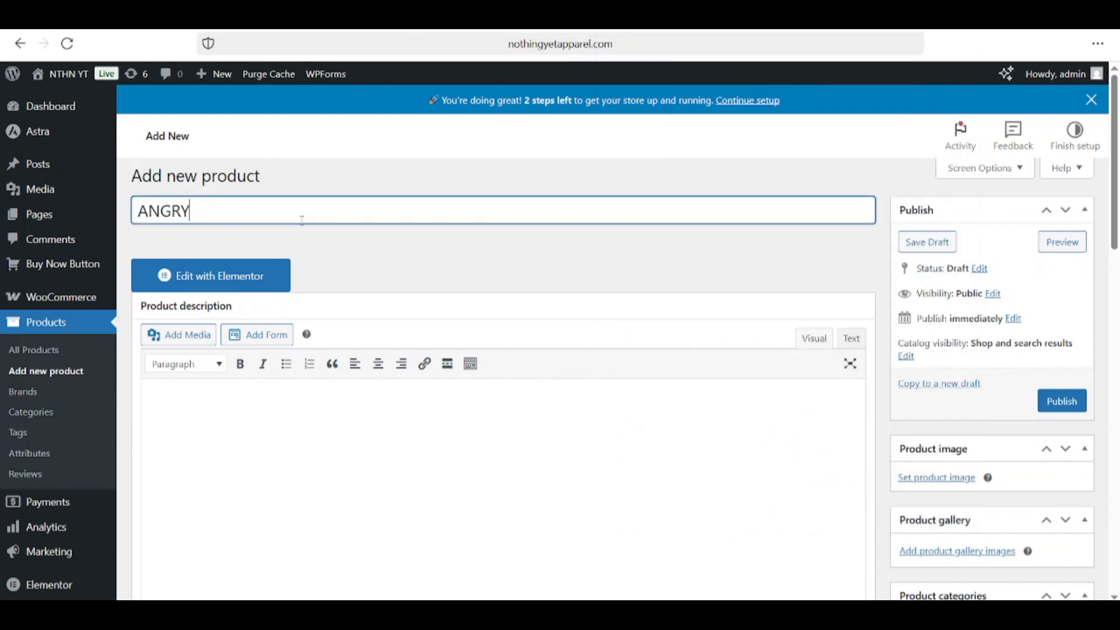
type(" SMILEY SWE")
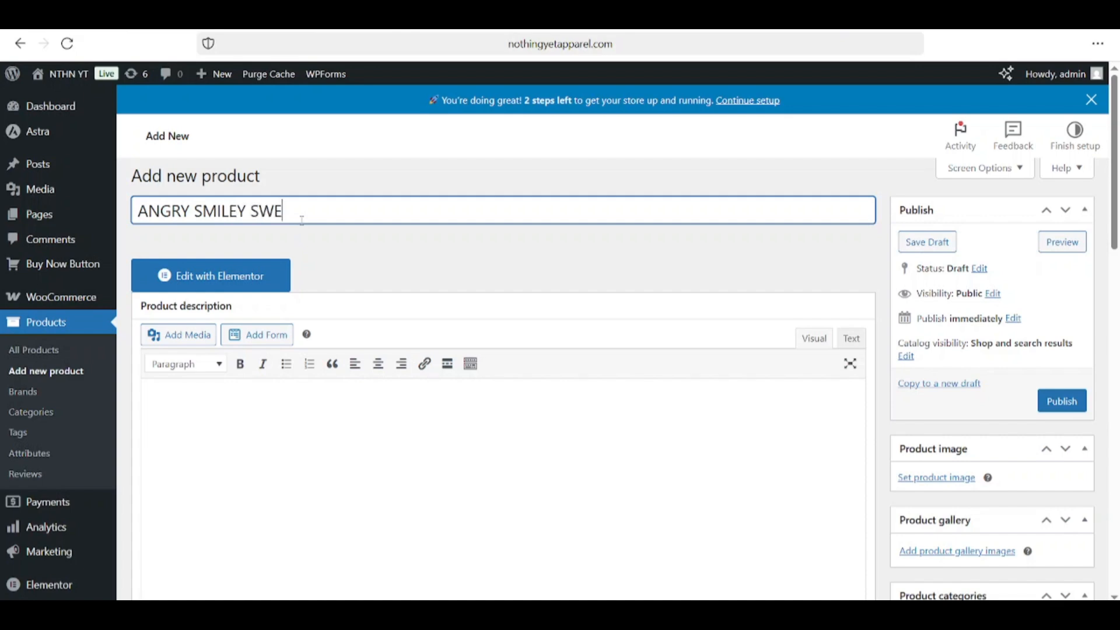
type("ATSHIRT - BROWN")
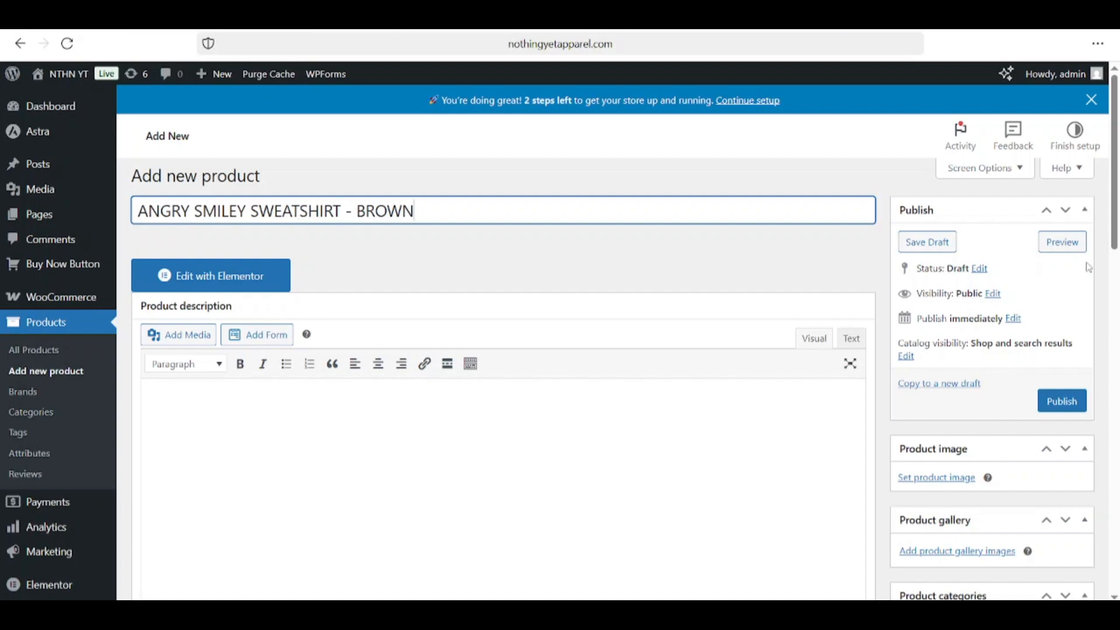
scroll(1116, 268, "down", 3)
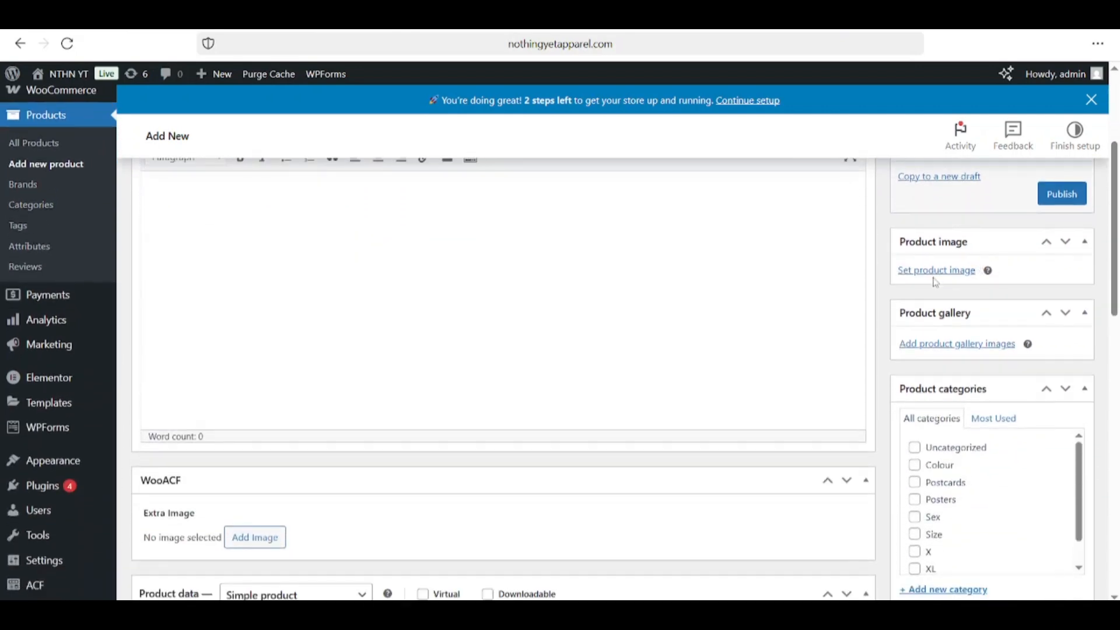
Step: Pick Untitled design (88).png from Downloads as the upload for the product image
left_click(936, 271)
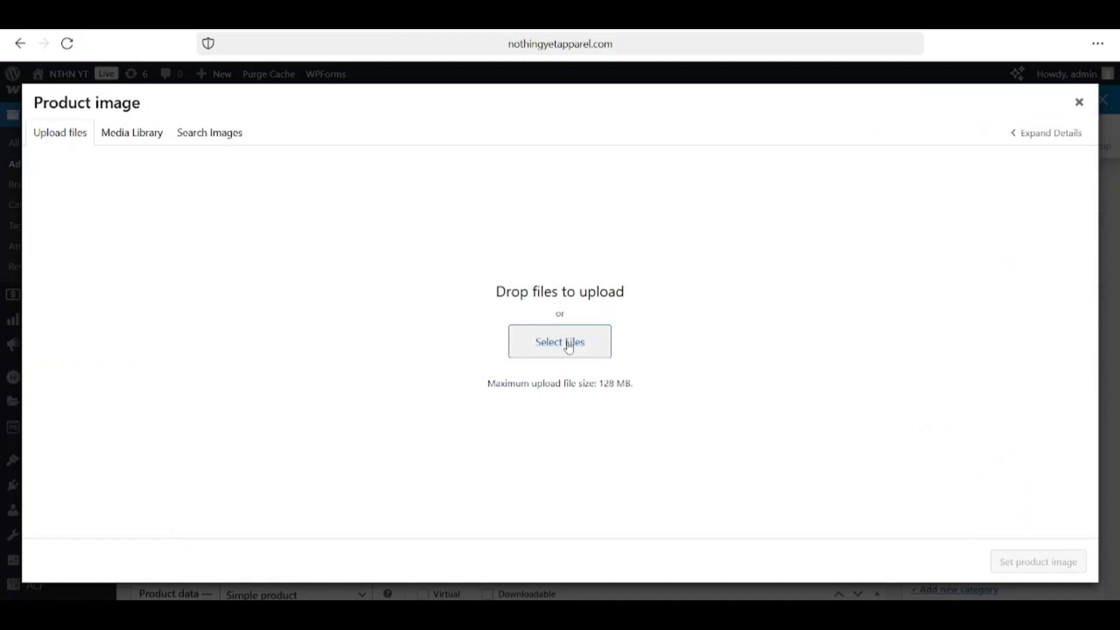
left_click(147, 134)
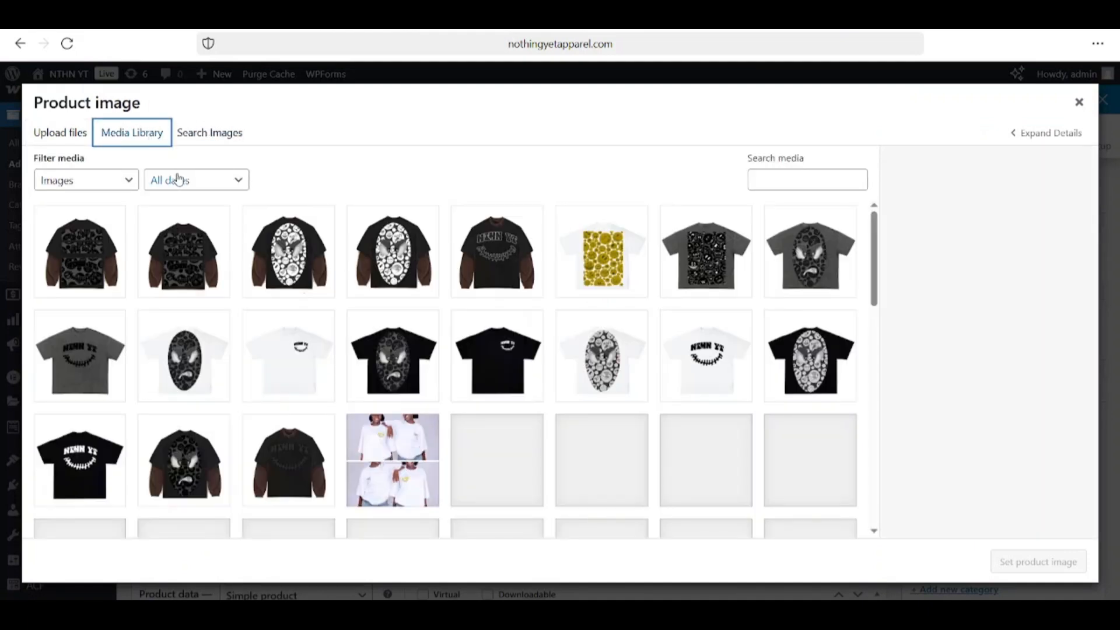
left_click(61, 132)
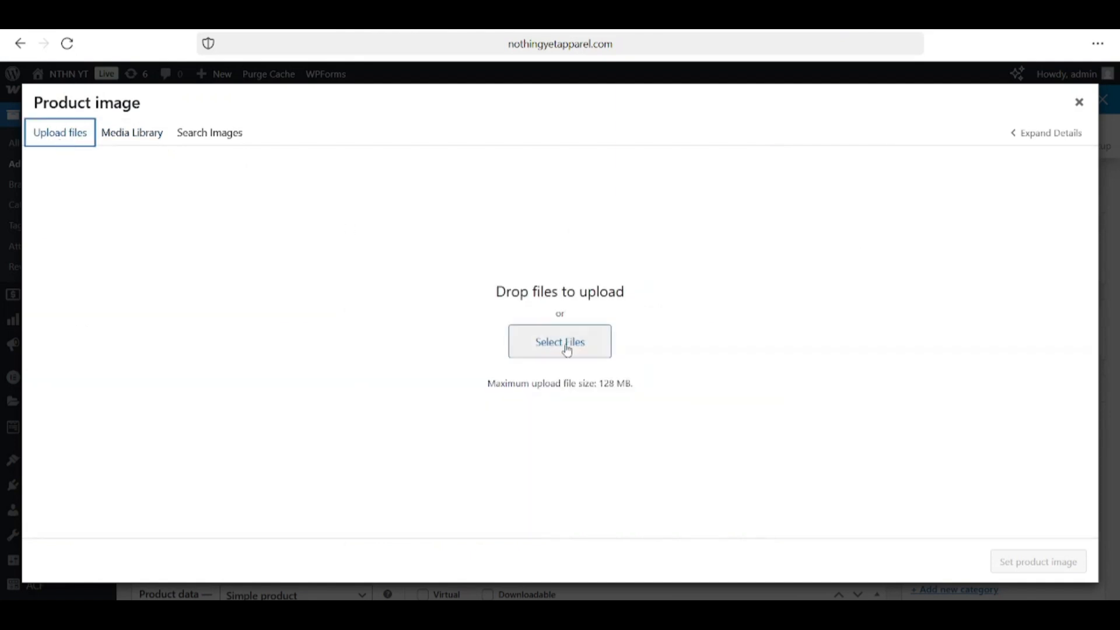
left_click(566, 348)
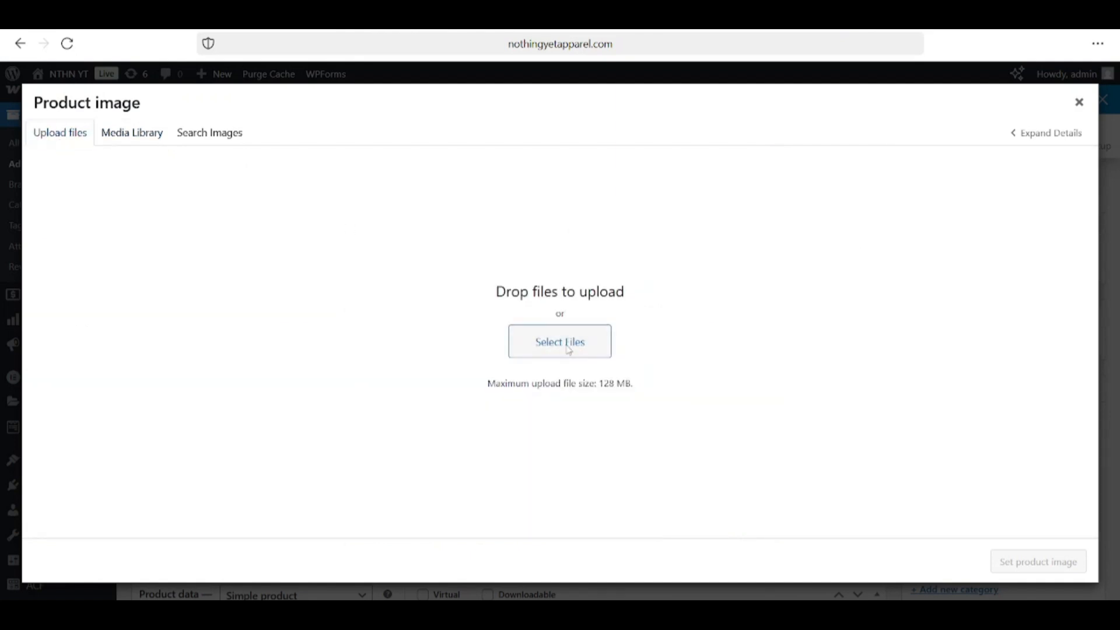
scroll(253, 155, "up", 10)
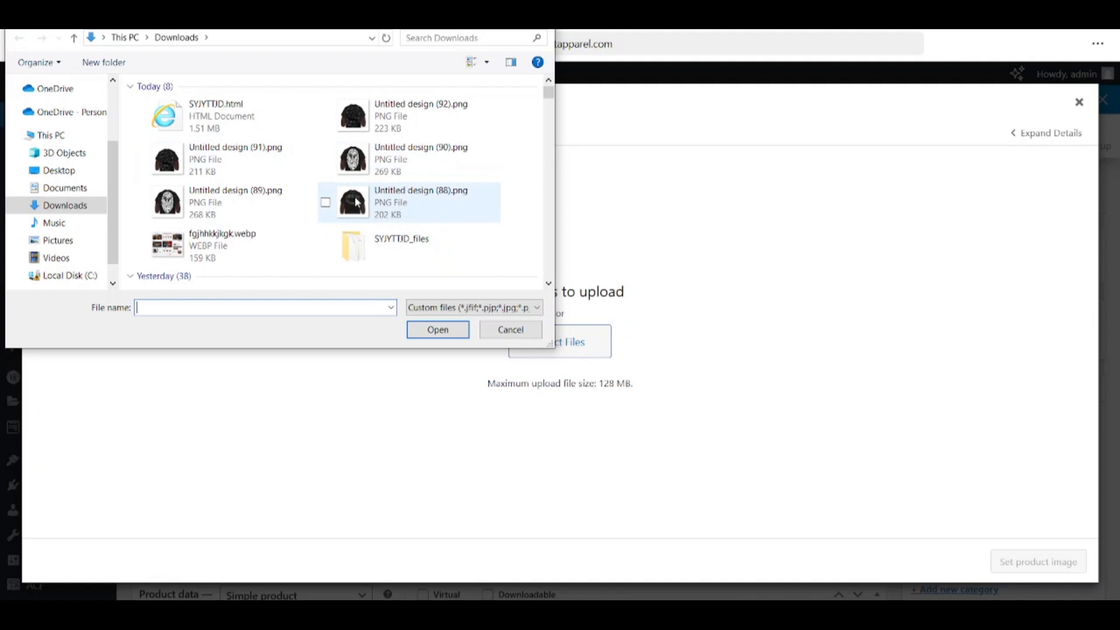
left_click(337, 205)
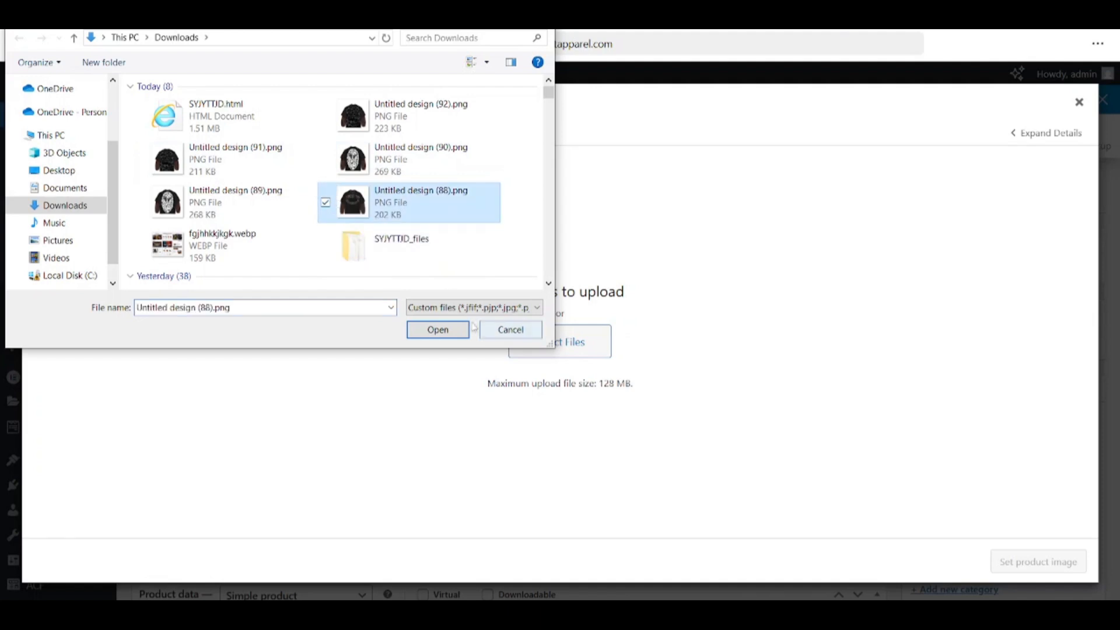
Step: Upload the front image, title it 'ANGRY SMILEY SWEATSHIRT - BROWN (FRONT)' and set it as product image
left_click(452, 331)
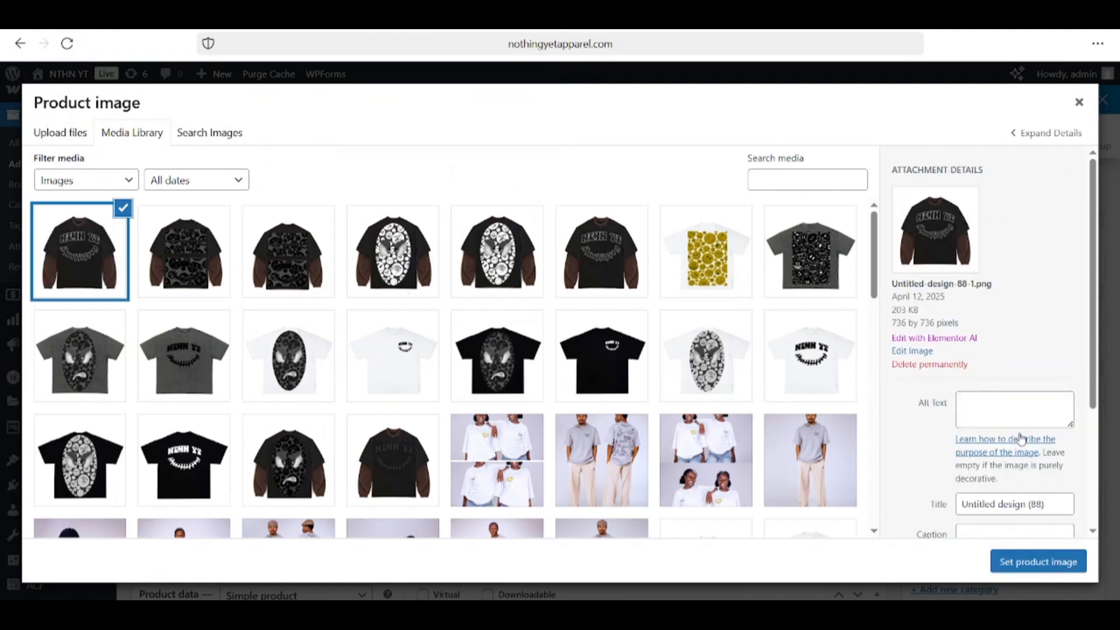
double_click(1018, 503)
triple_click(1017, 502)
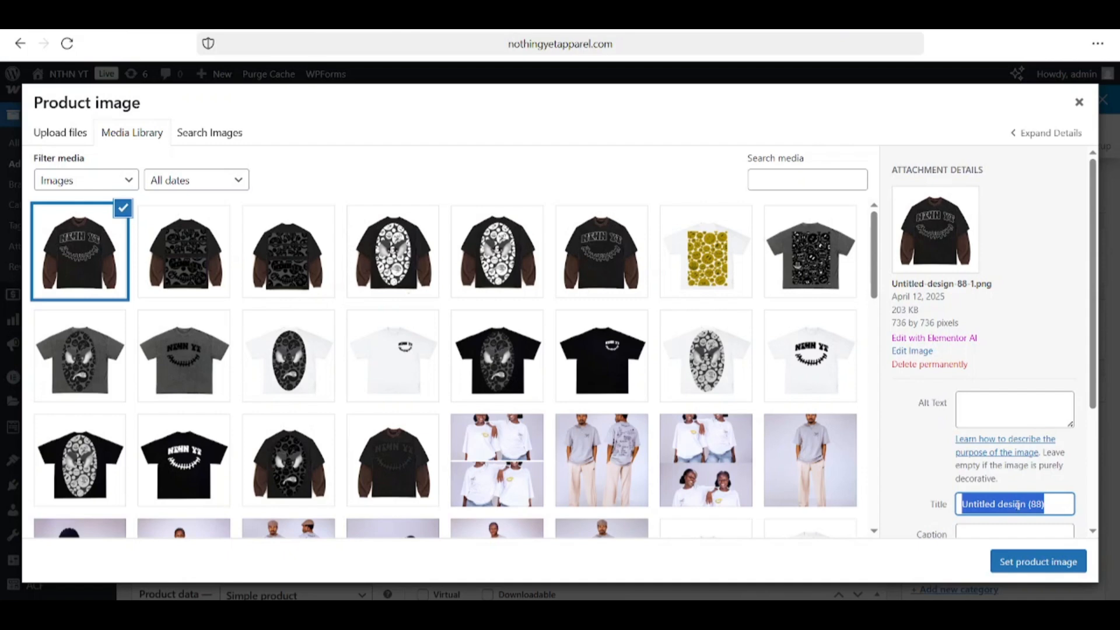
type("ANG")
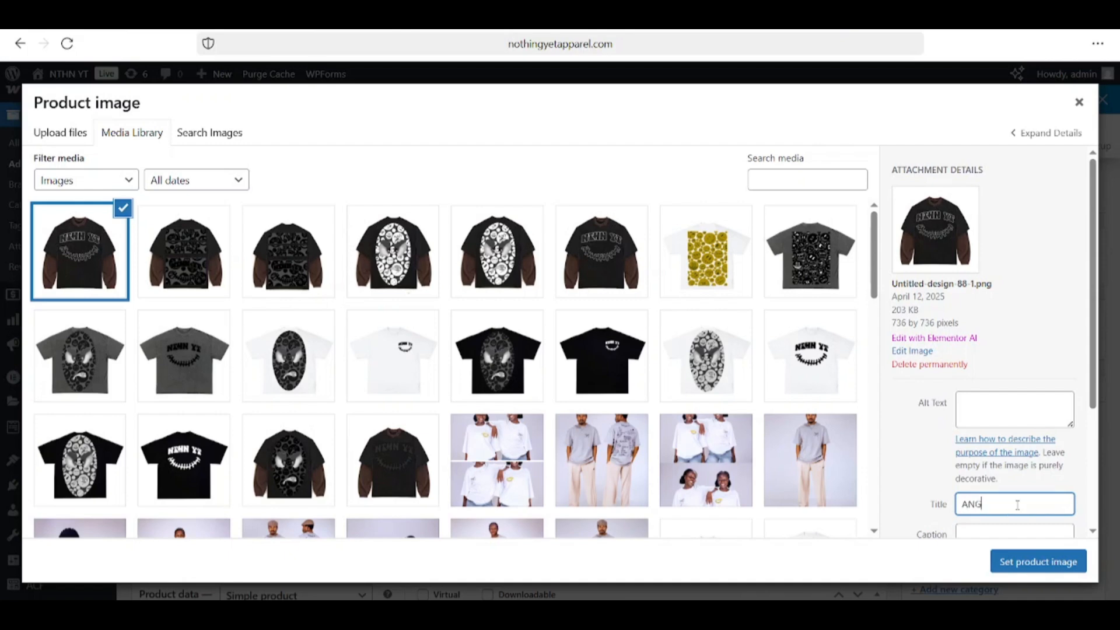
type("RY SMILEY SWEATSHIRT")
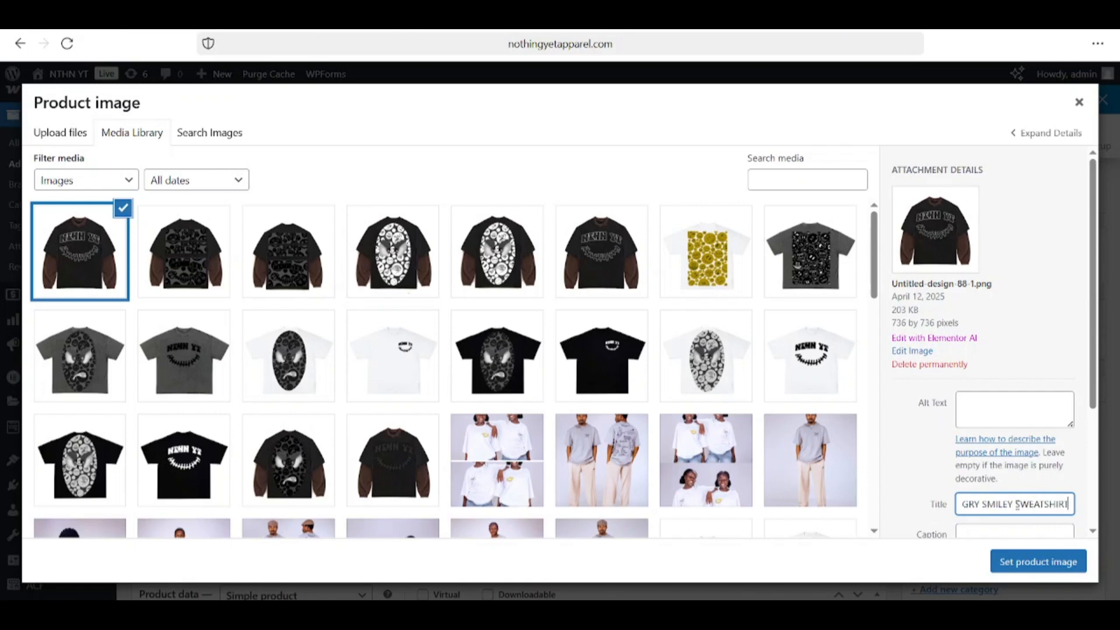
type(" - BROWN (FRONT)")
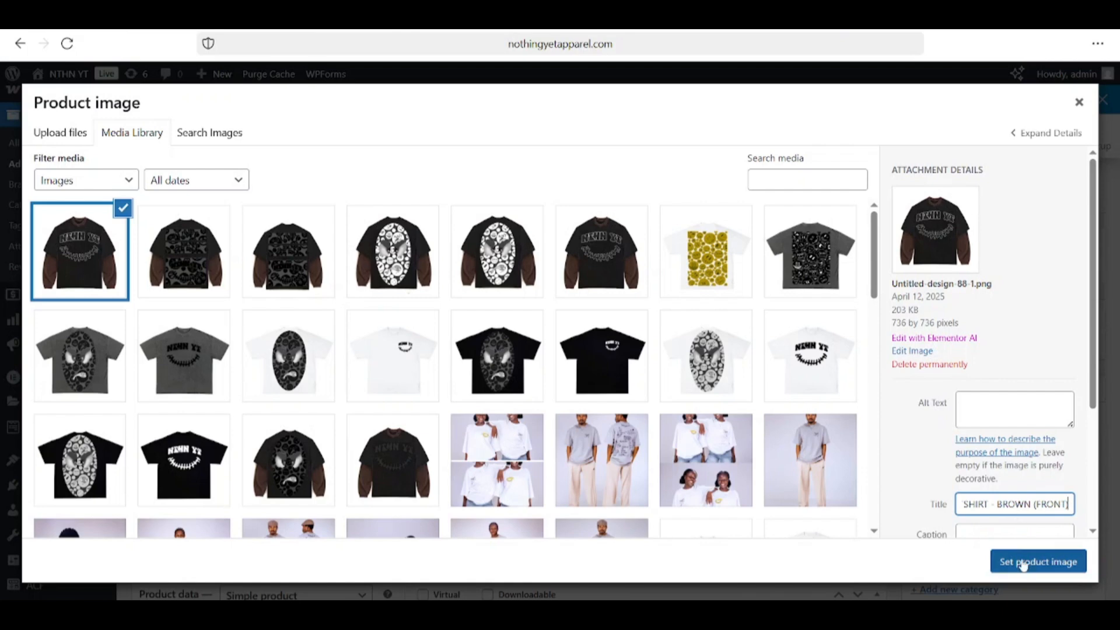
left_click(1058, 557)
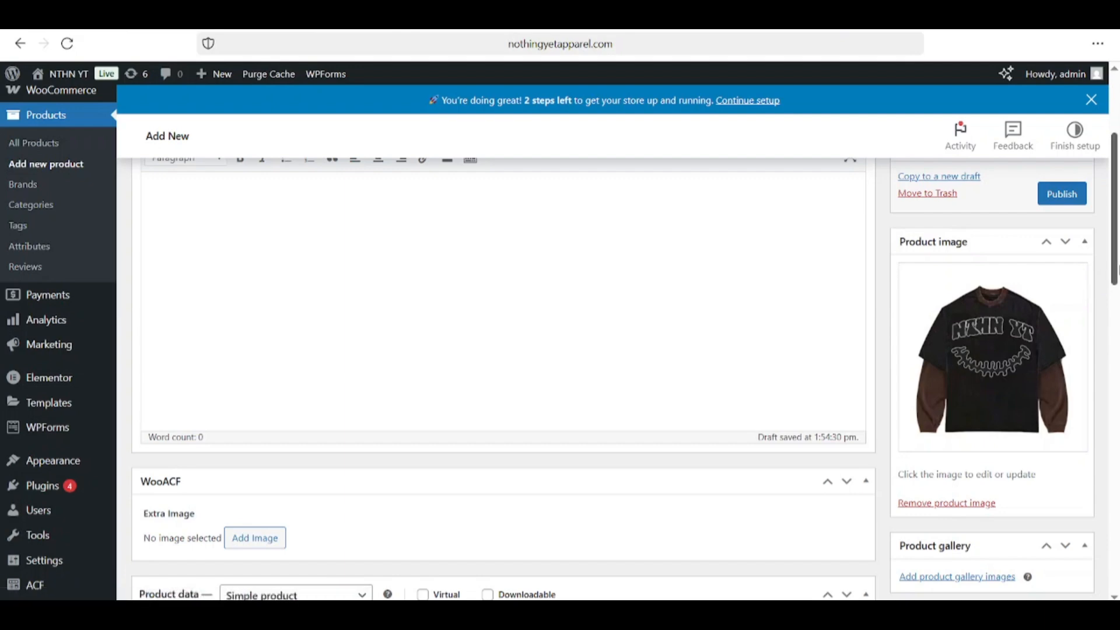
Step: Upload Untitled design (90).png from Downloads into the product gallery picker
scroll(1090, 283, "down", 2)
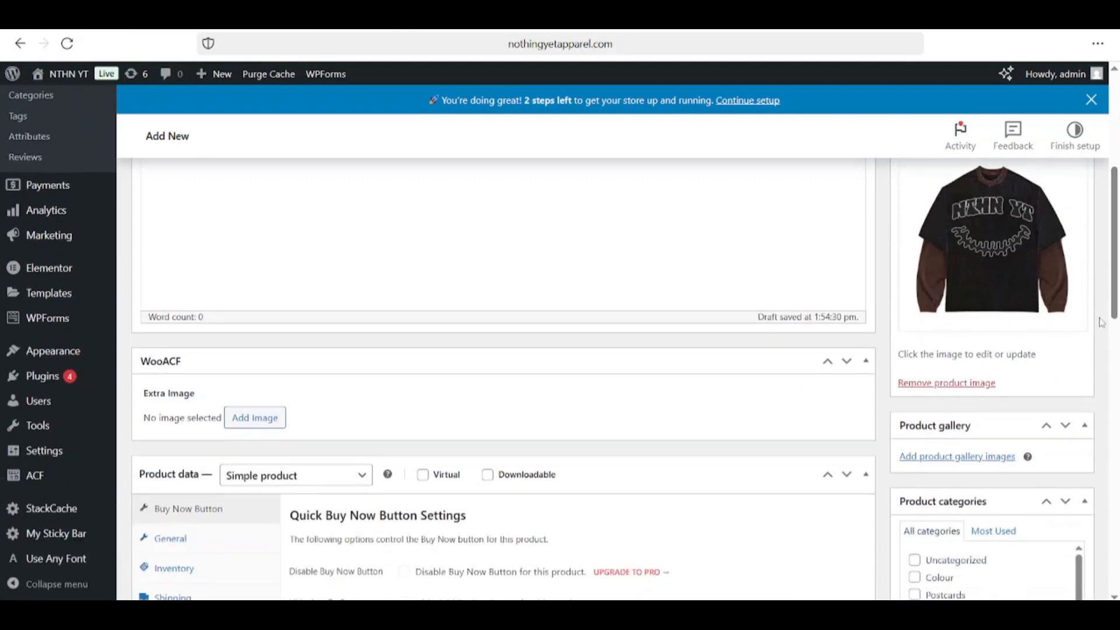
left_click(971, 458)
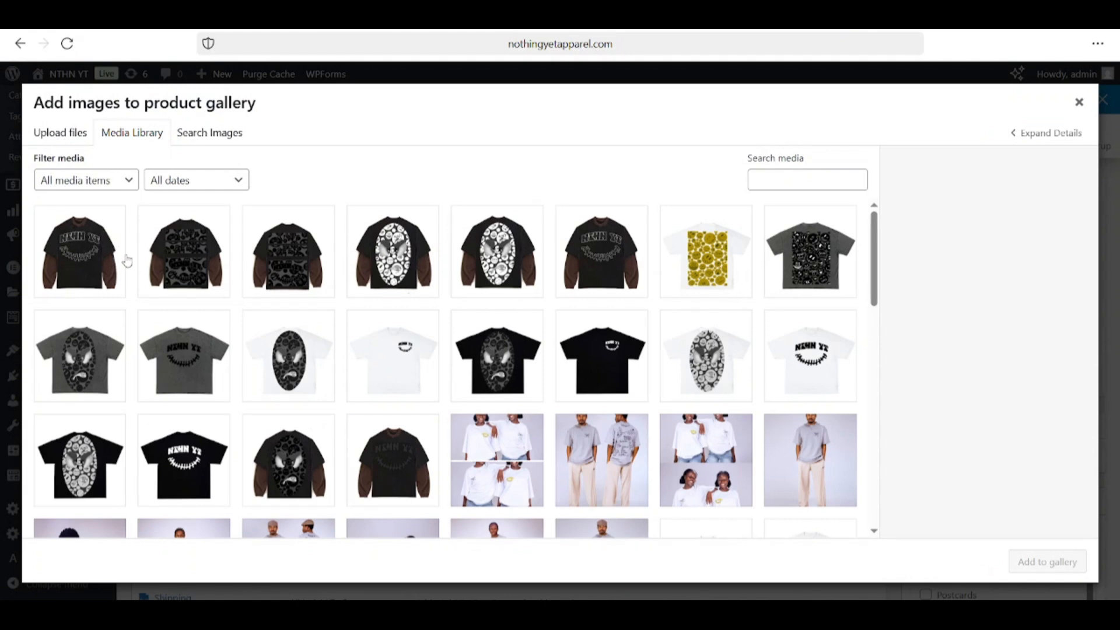
left_click_drag(53, 119, 51, 132)
left_click(51, 133)
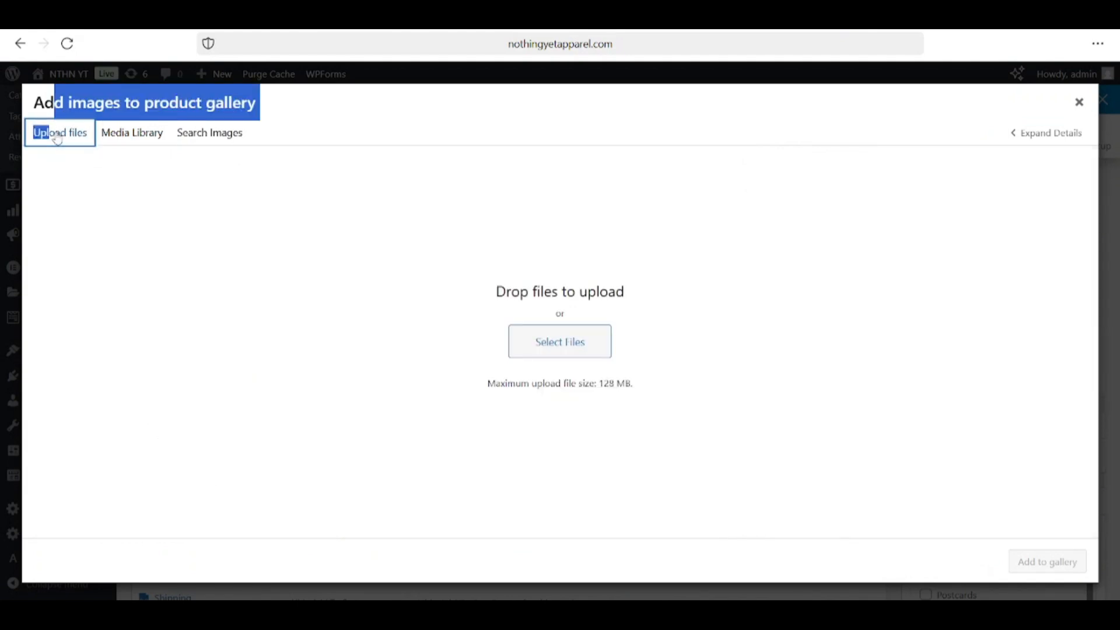
left_click(564, 350)
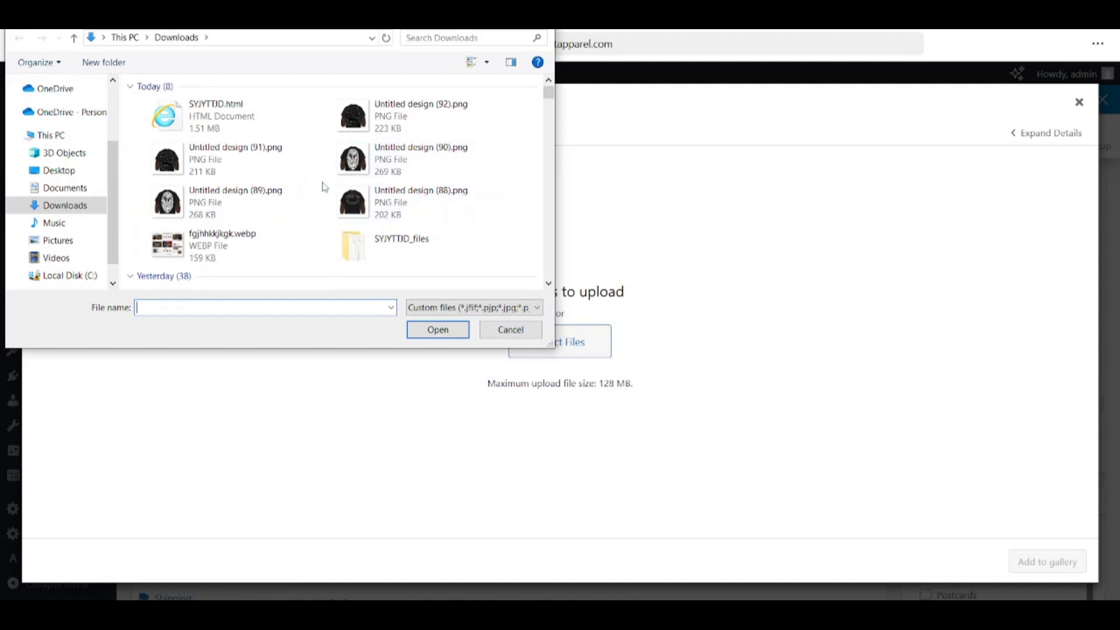
left_click(384, 161)
left_click(456, 330)
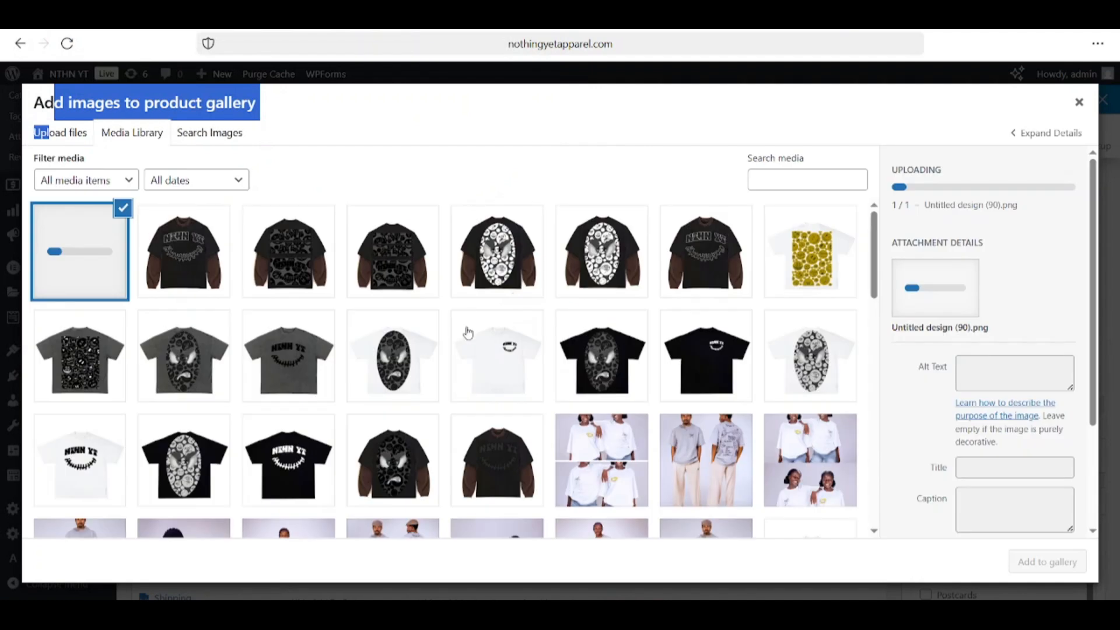
Step: Retitle the uploaded back image 'ANGRY SMILEY SWEATSHIRT - BROWN (BACK)', correcting the lowercase b
left_click(852, 111)
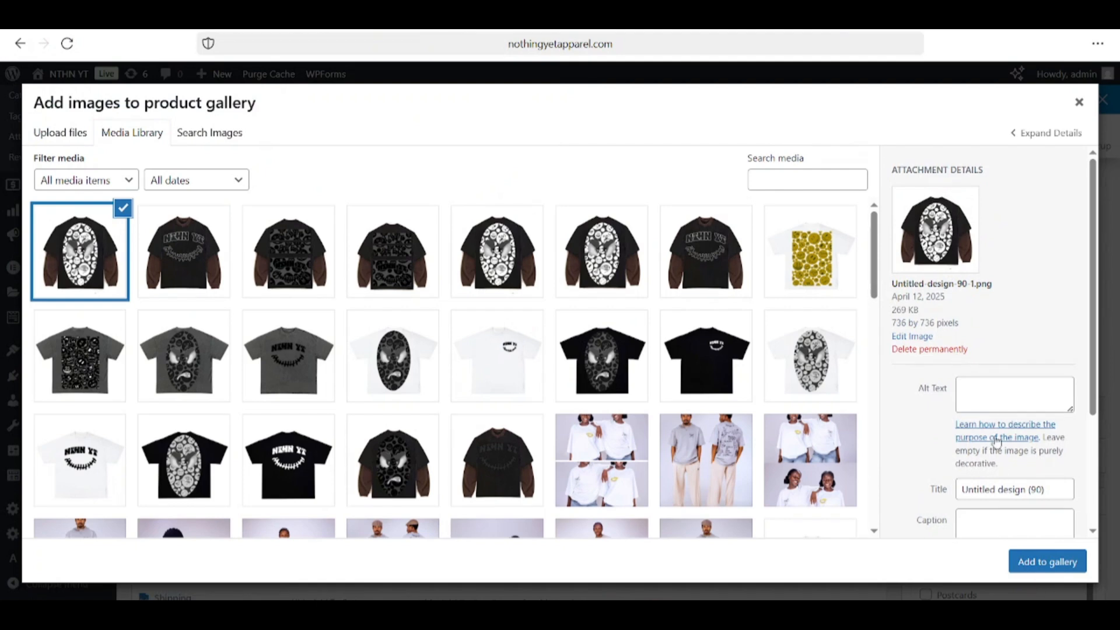
triple_click(1015, 489)
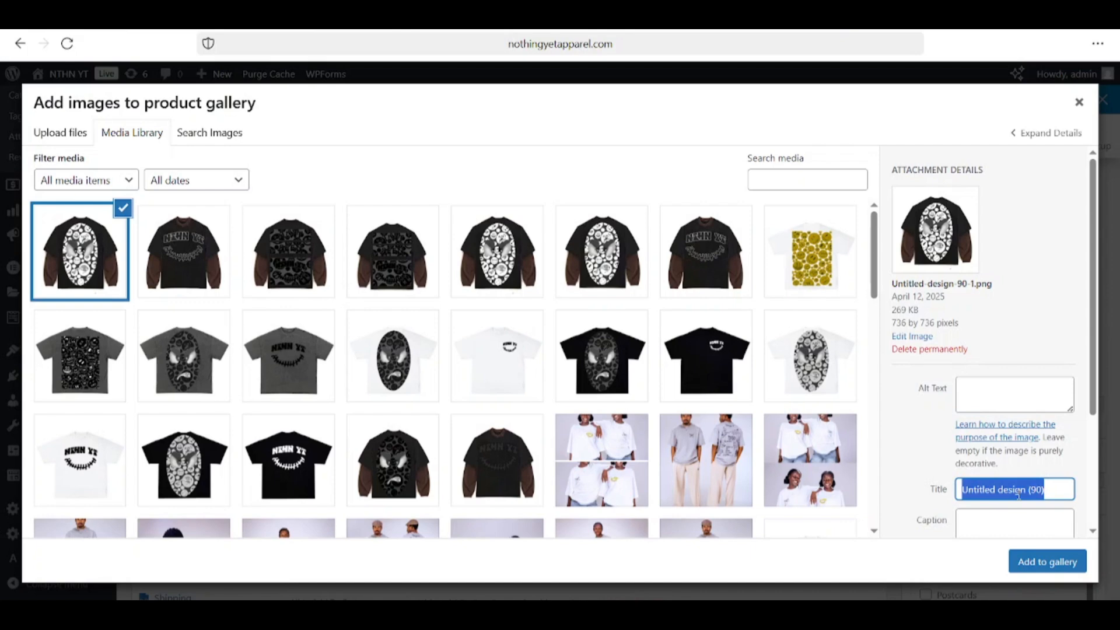
type("AN")
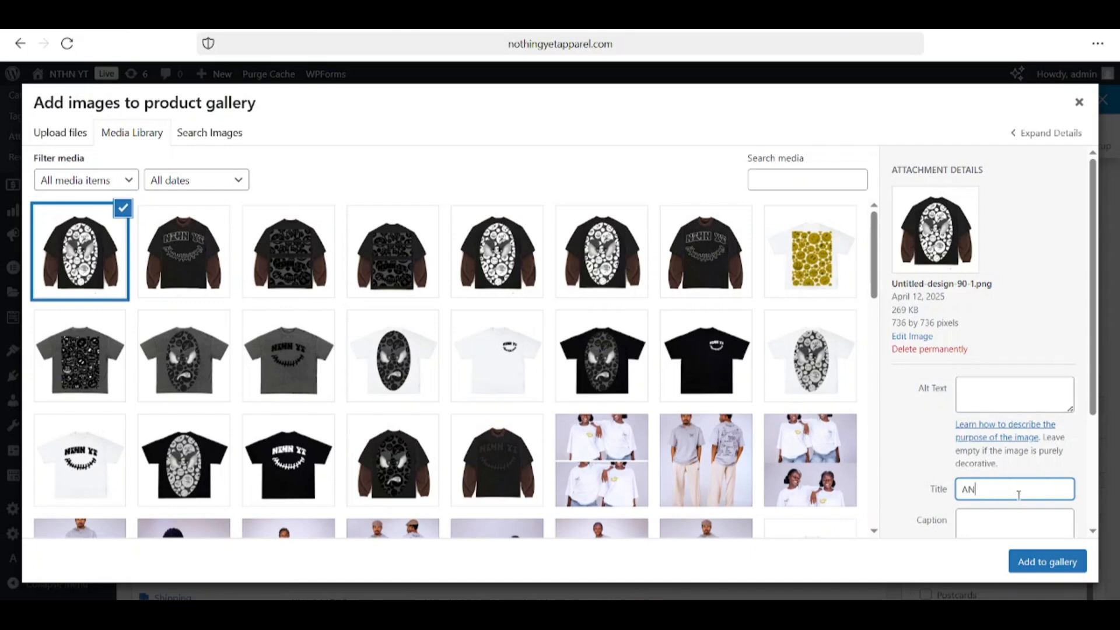
type("GRY SMILEY SWEATSHIRT")
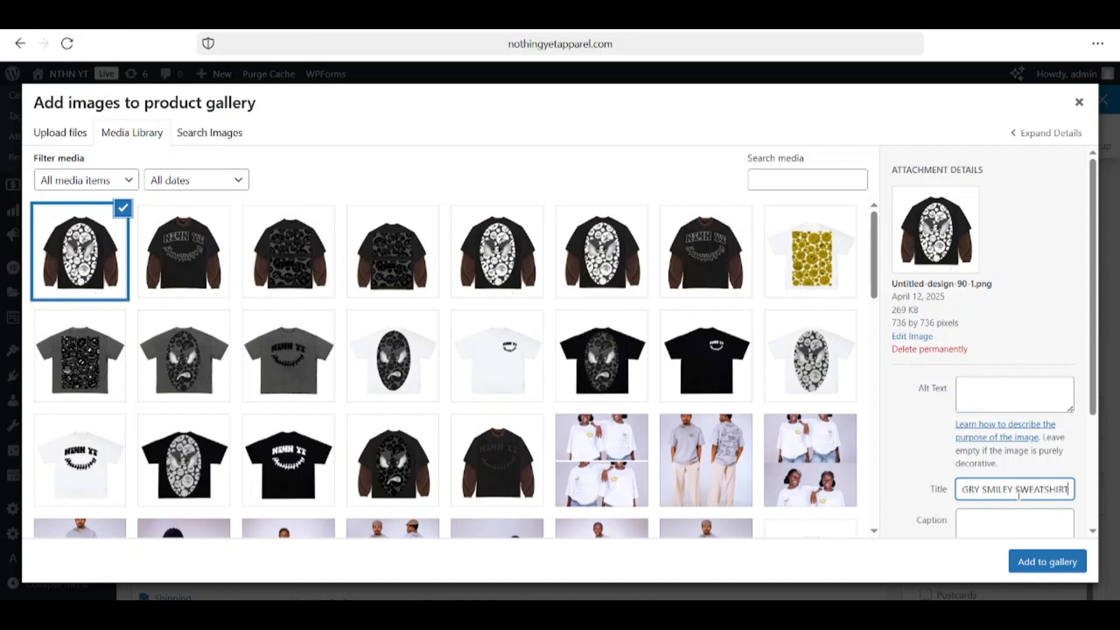
type(" - bROWN (")
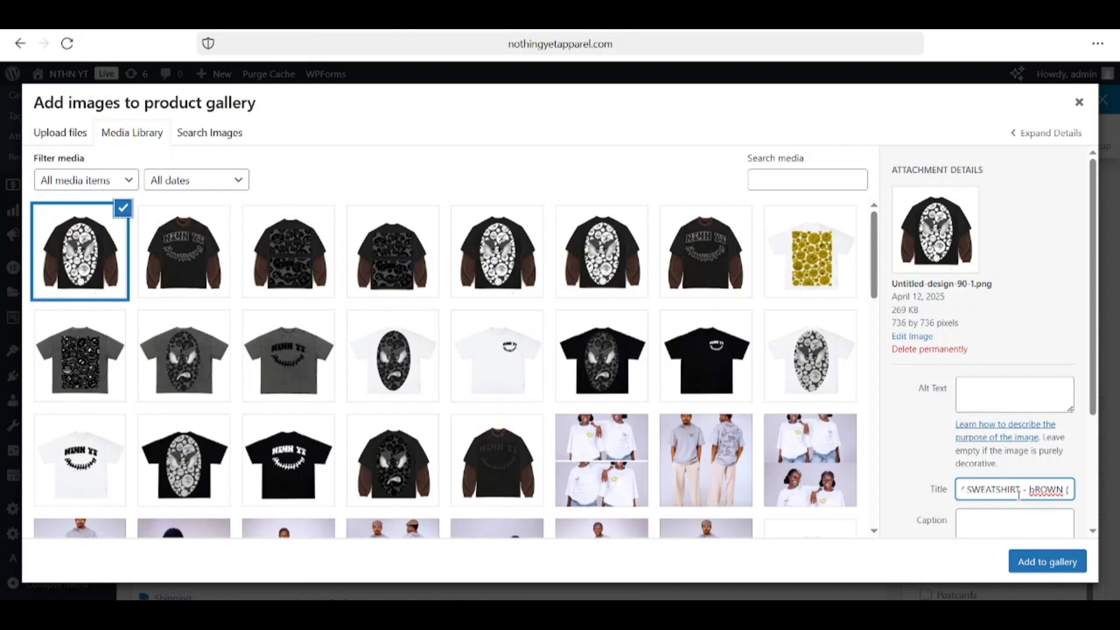
key("BackSpace")
type("B")
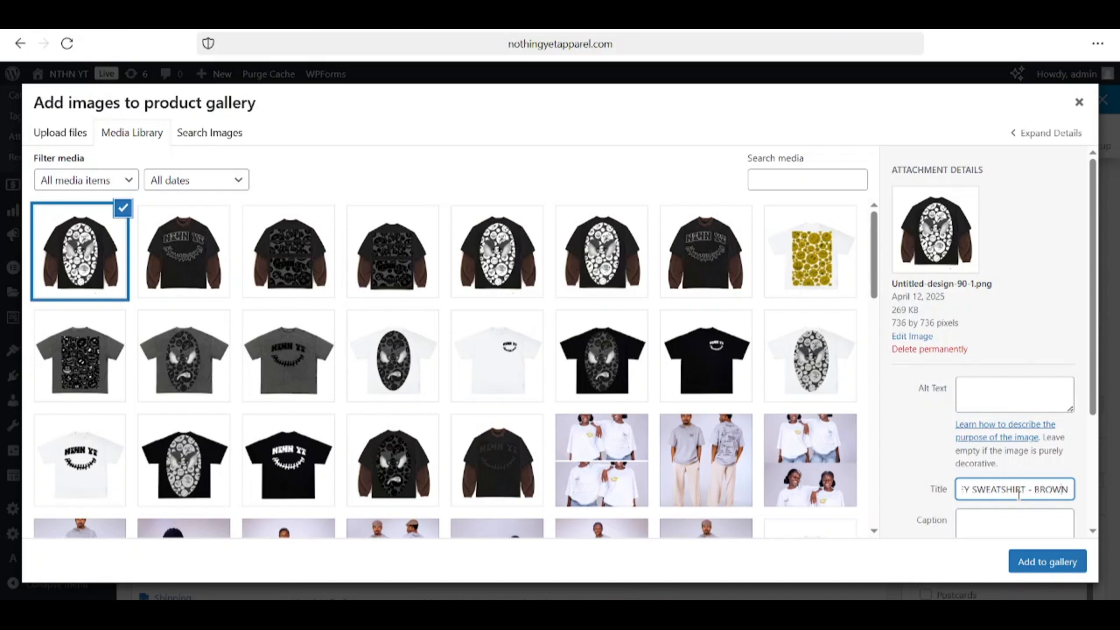
type("(")
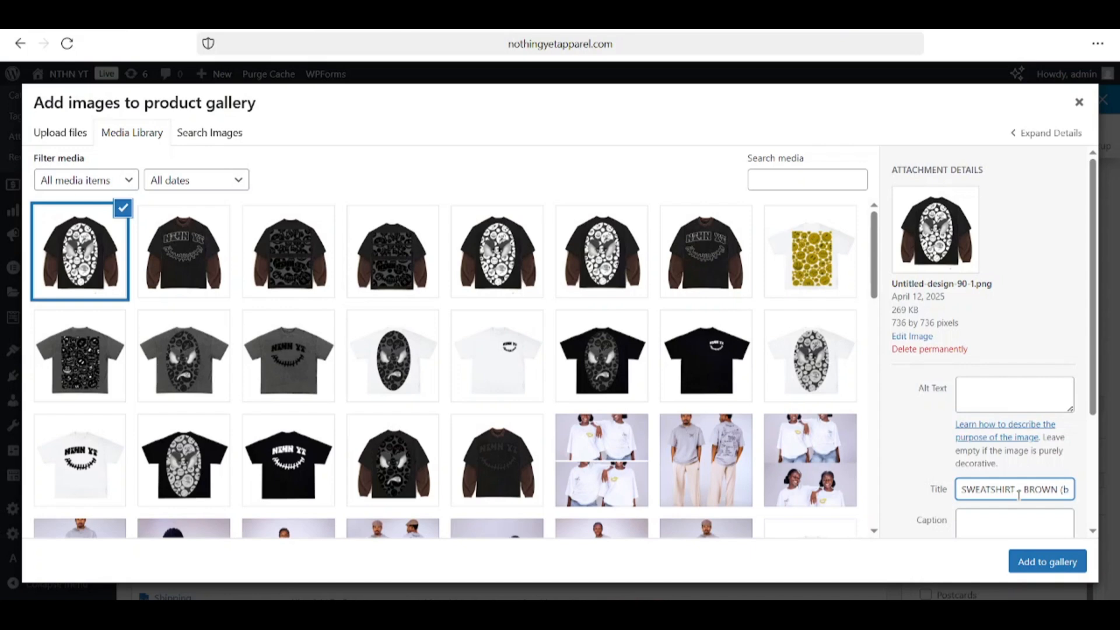
type("BACK")
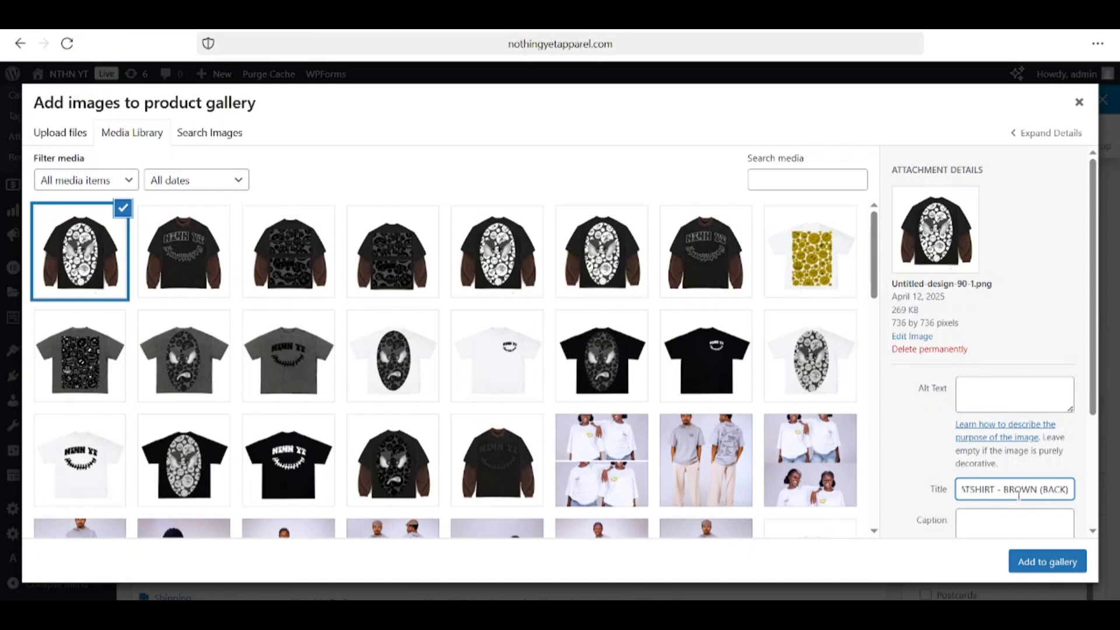
Step: Add the back image to the gallery and set the General regular price to 55500
left_click(1049, 561)
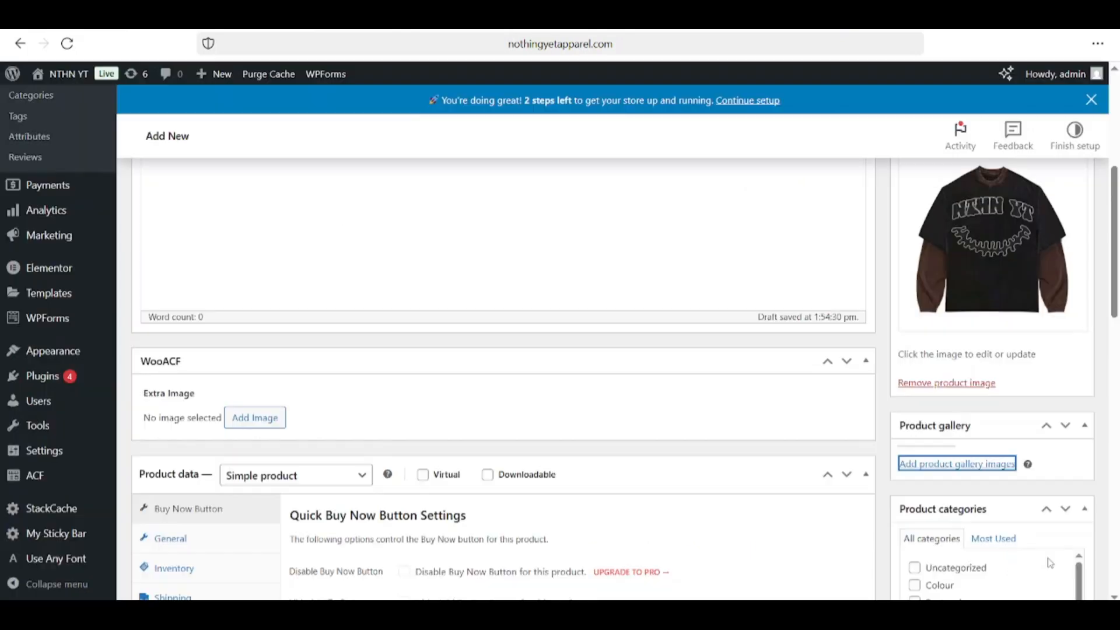
scroll(827, 425, "down", 3)
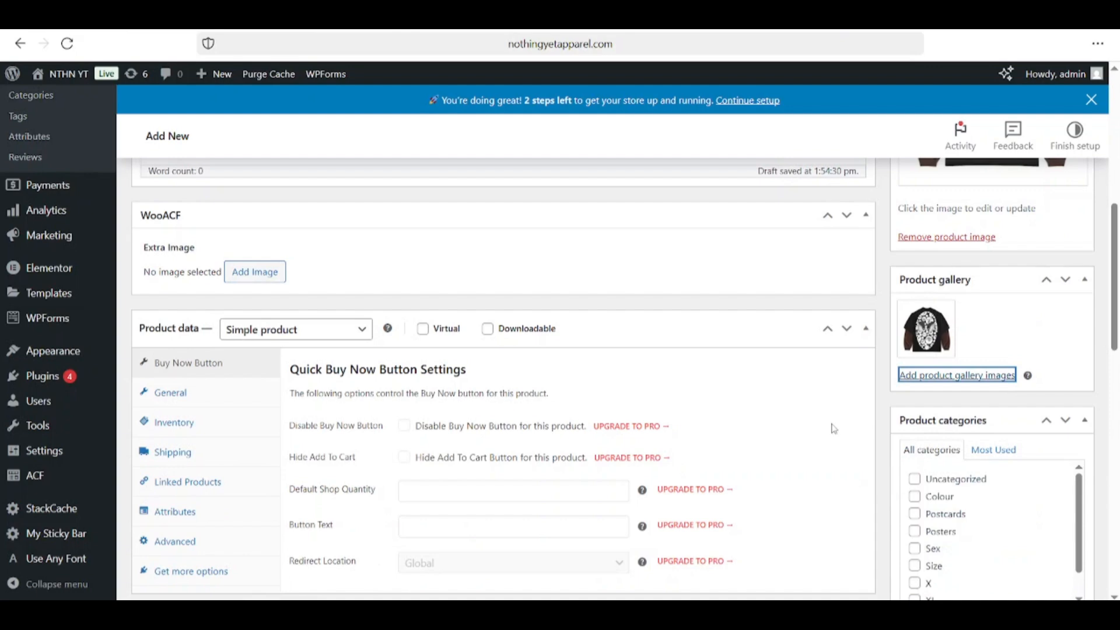
scroll(833, 429, "down", 1)
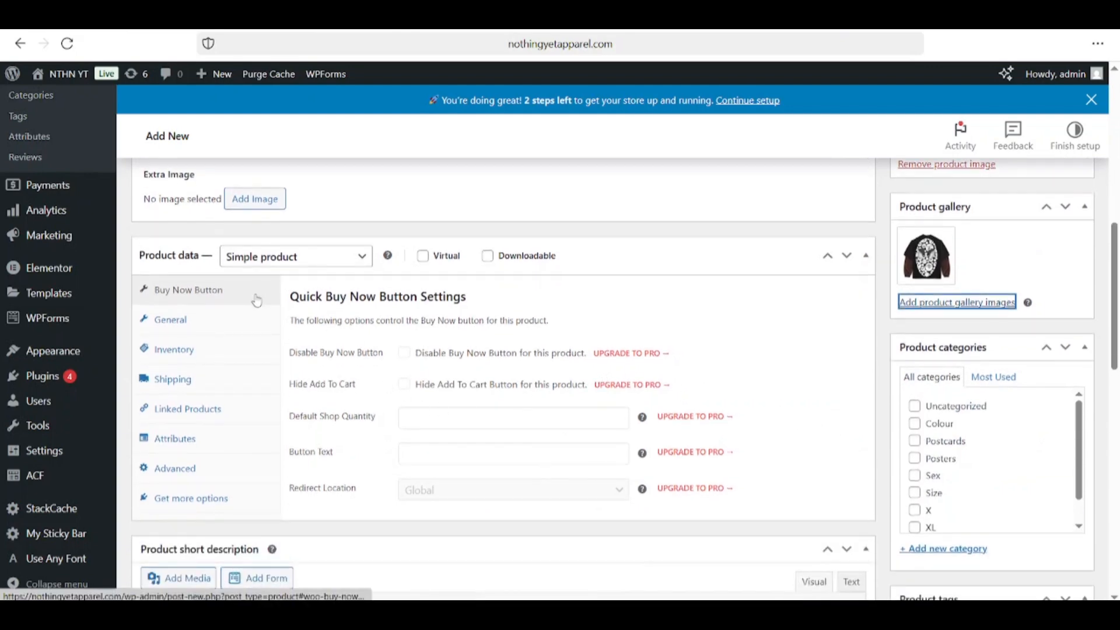
left_click(174, 320)
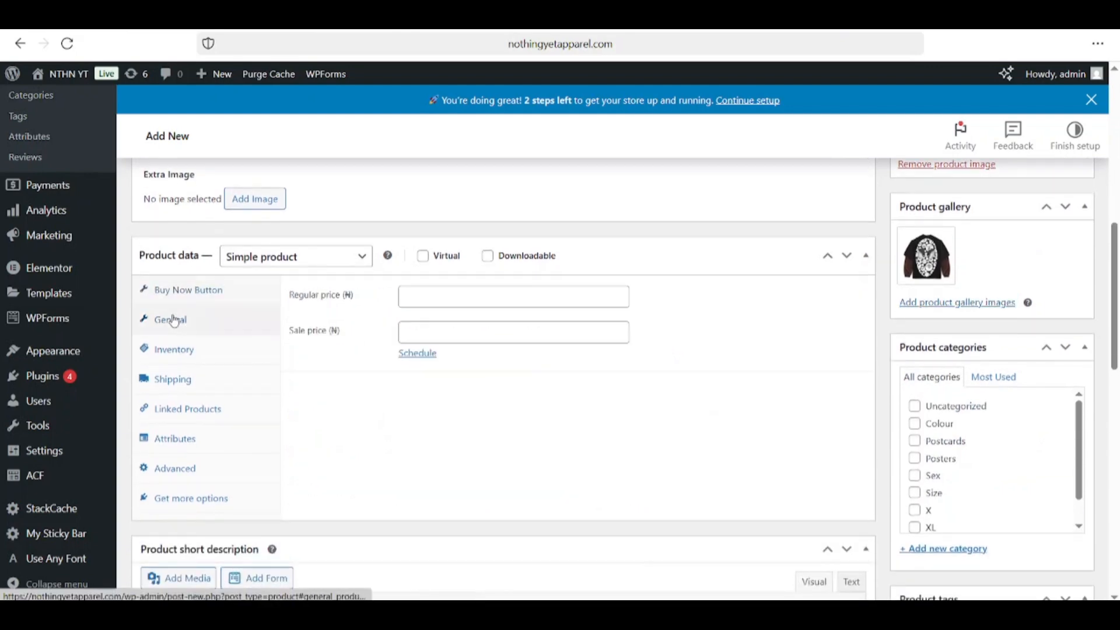
left_click(460, 304)
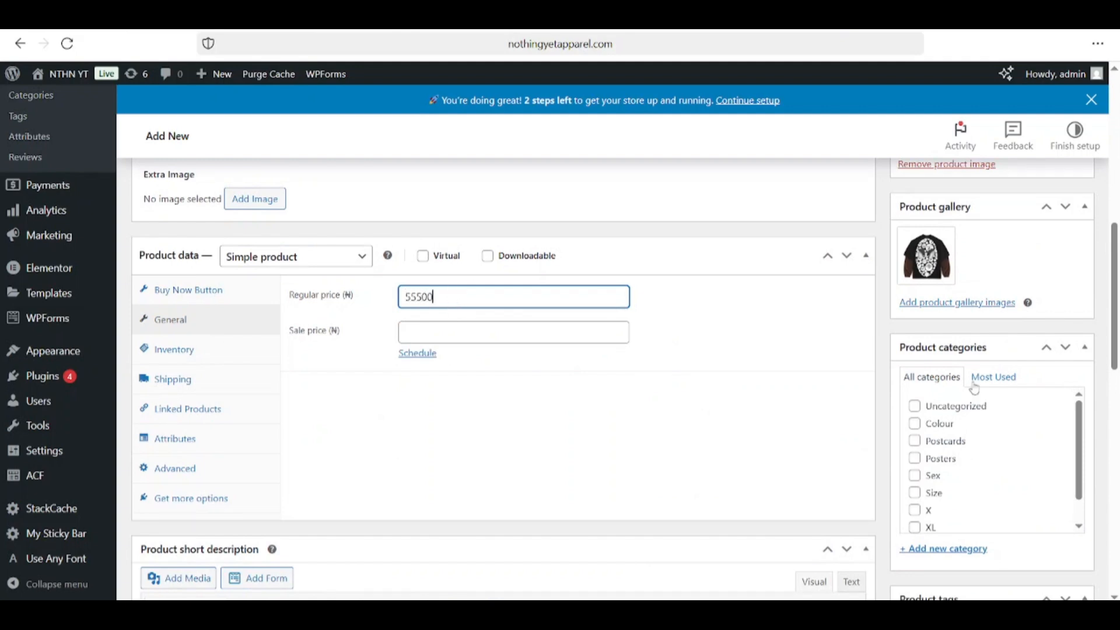
left_click_drag(1114, 298, 1107, 105)
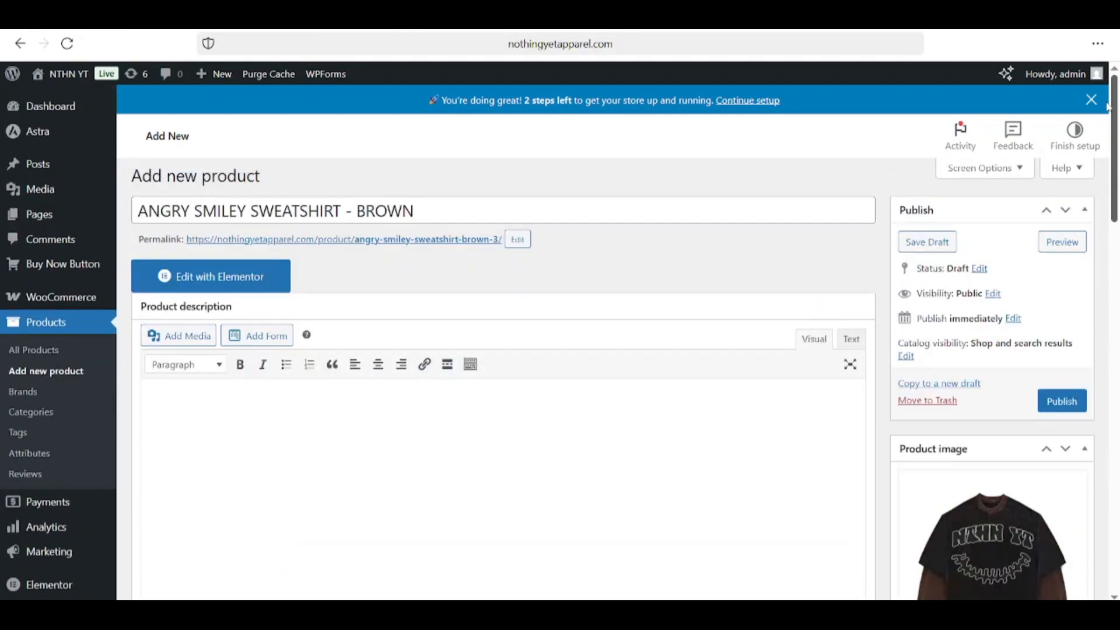
Step: Publish the product and view its storefront page priced ₦55,500.00
mouse_move(1118, 150)
left_mouse_down()
mouse_move(1115, 249)
mouse_move(1114, 168)
left_mouse_up()
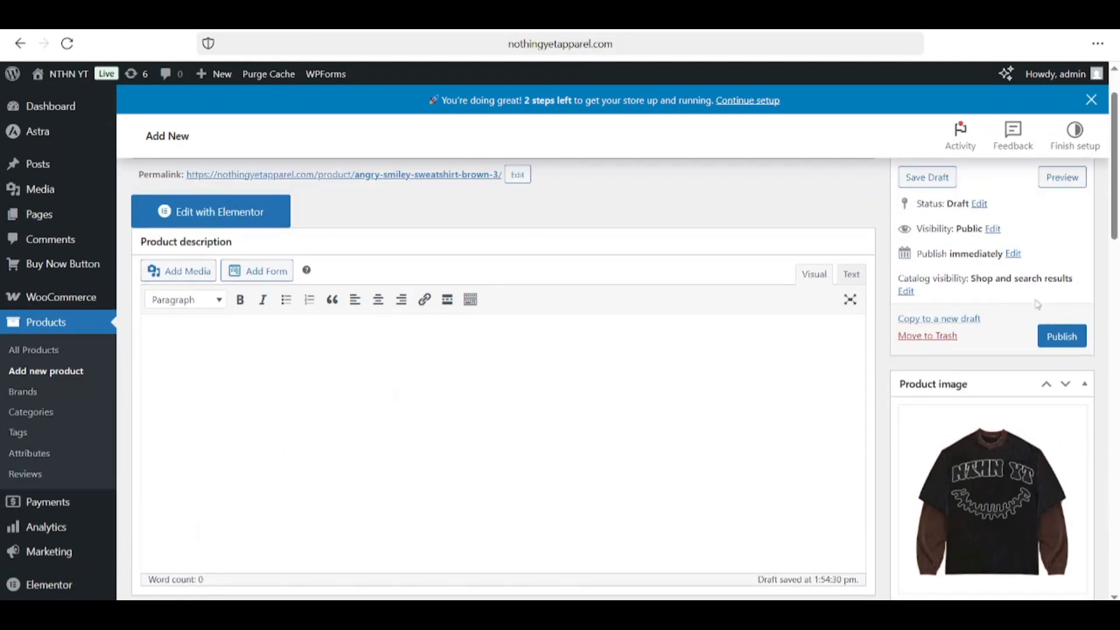
left_click(1049, 339)
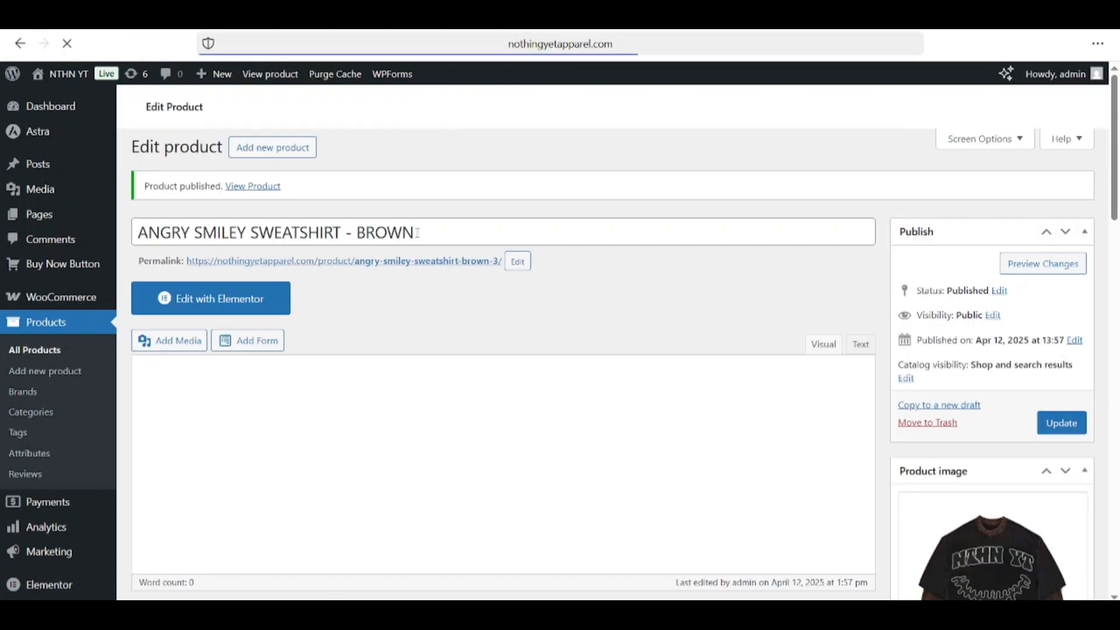
left_click(269, 186)
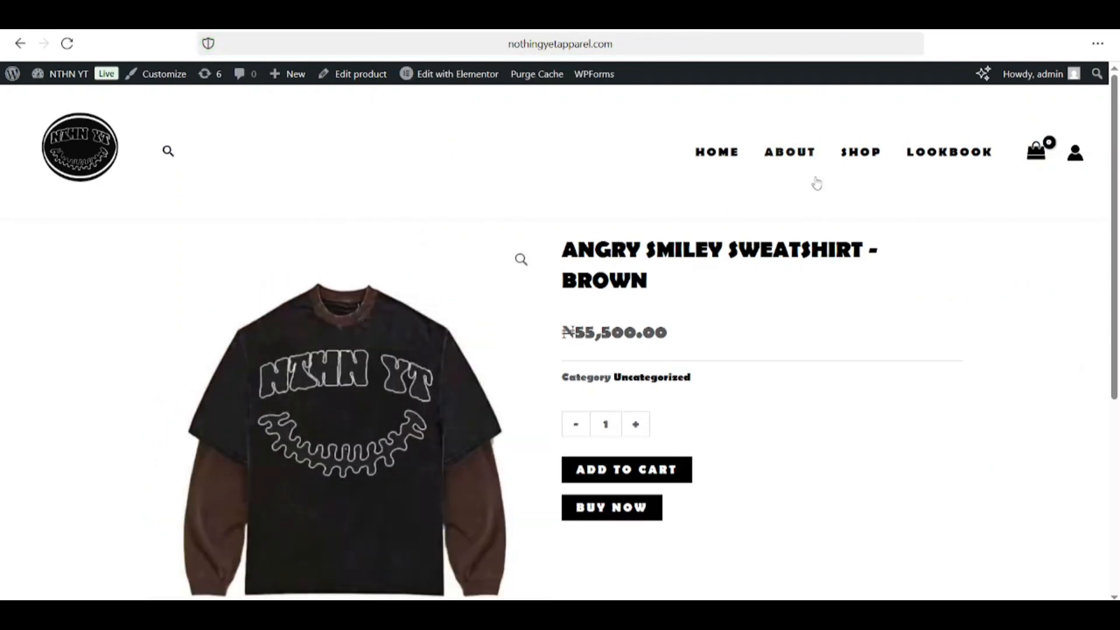
Step: Browse the Shop page to find the brown sweatshirt listed at ₦55,500.00
left_click(850, 158)
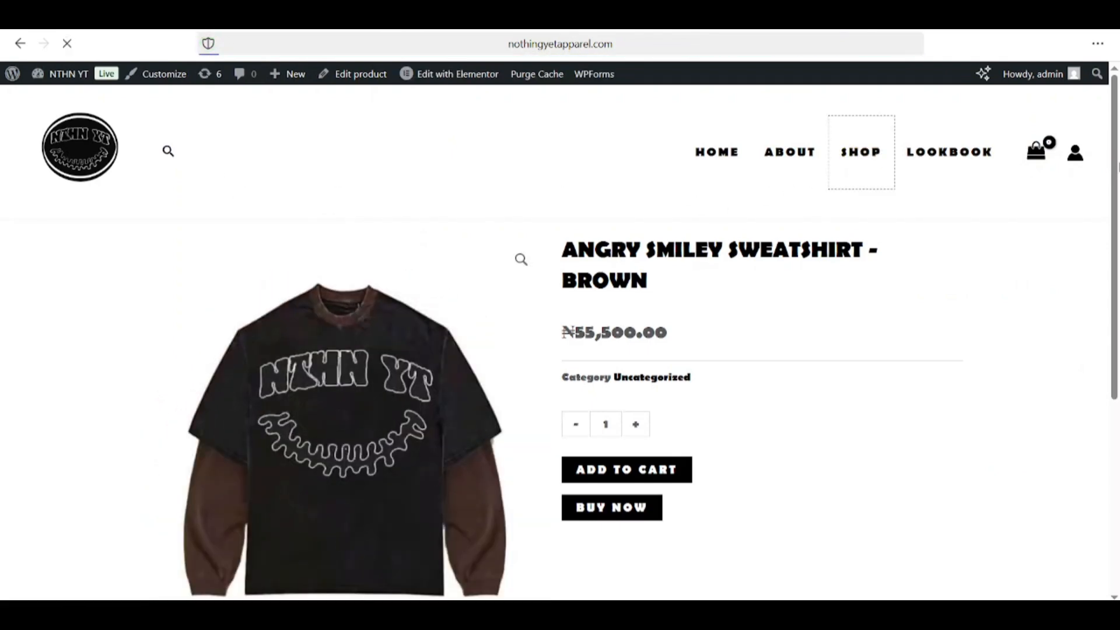
scroll(1065, 175, "down", 3)
scroll(33, 379, "down", 5)
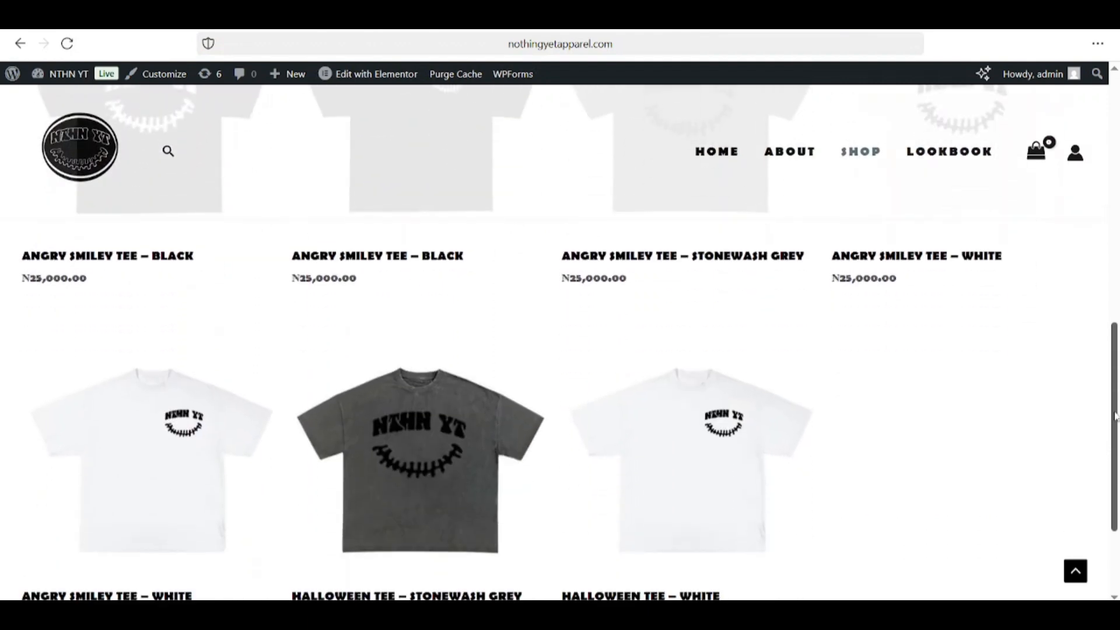
scroll(34, 380, "up", 8)
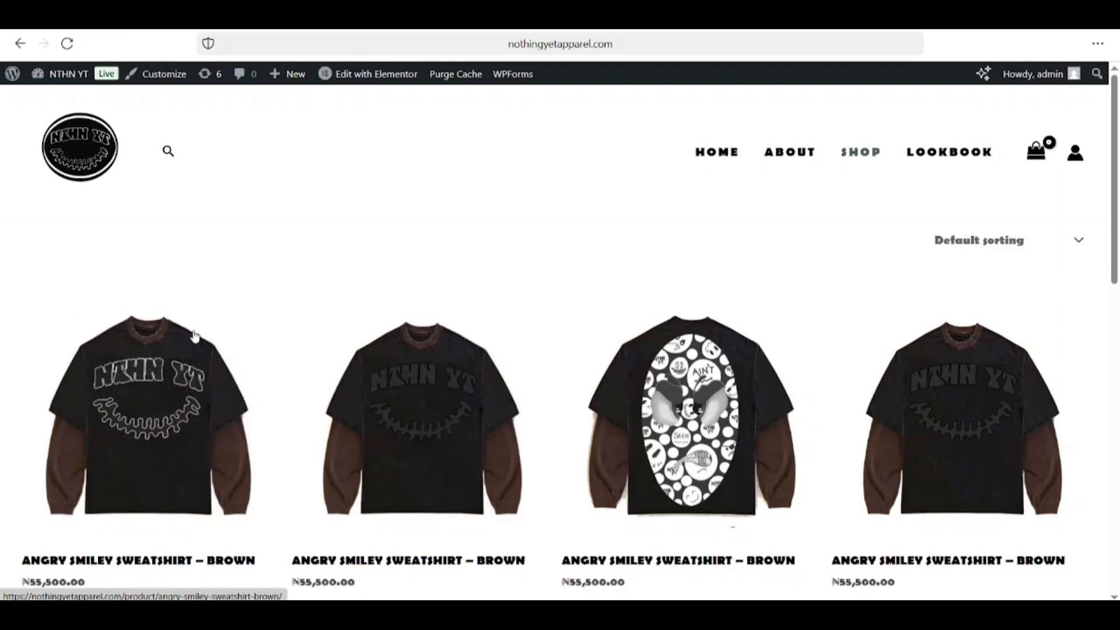
scroll(1115, 350, "down", 6)
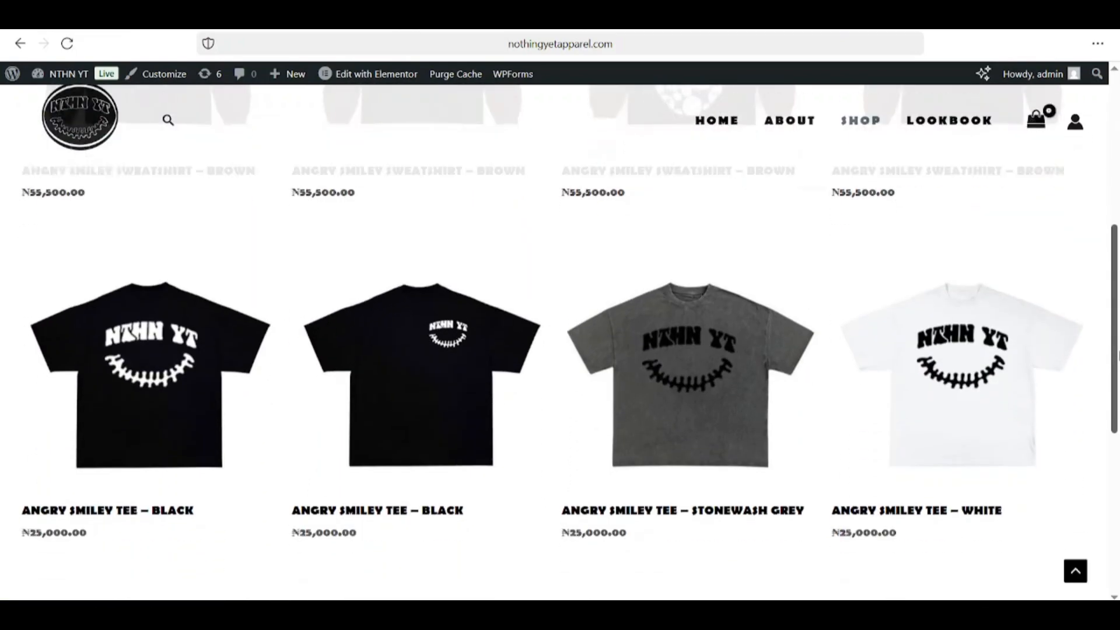